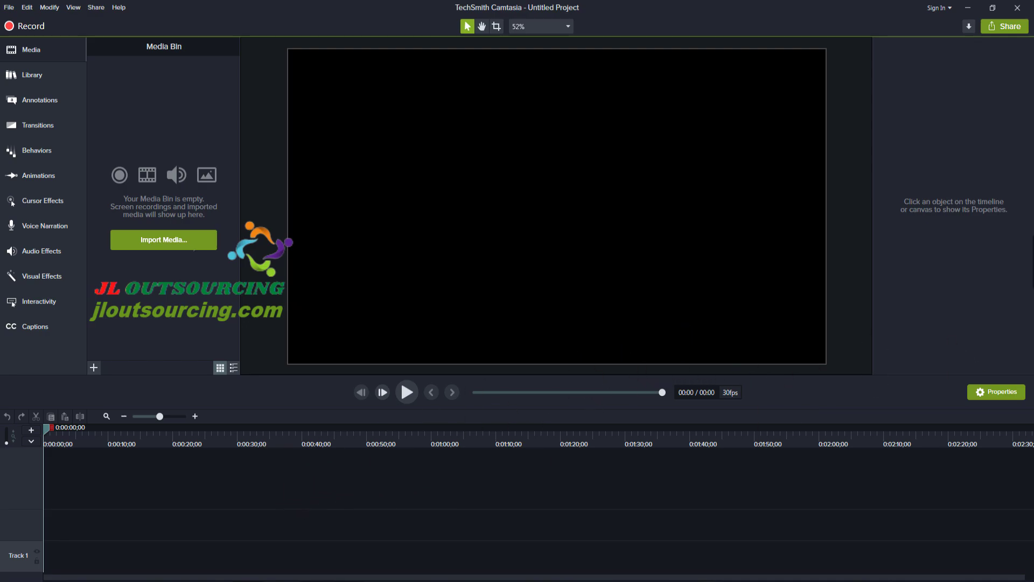
{"action": "left_click", "coordinate": [1003, 28]}
{"action": "left_click", "coordinate": [445, 528]}
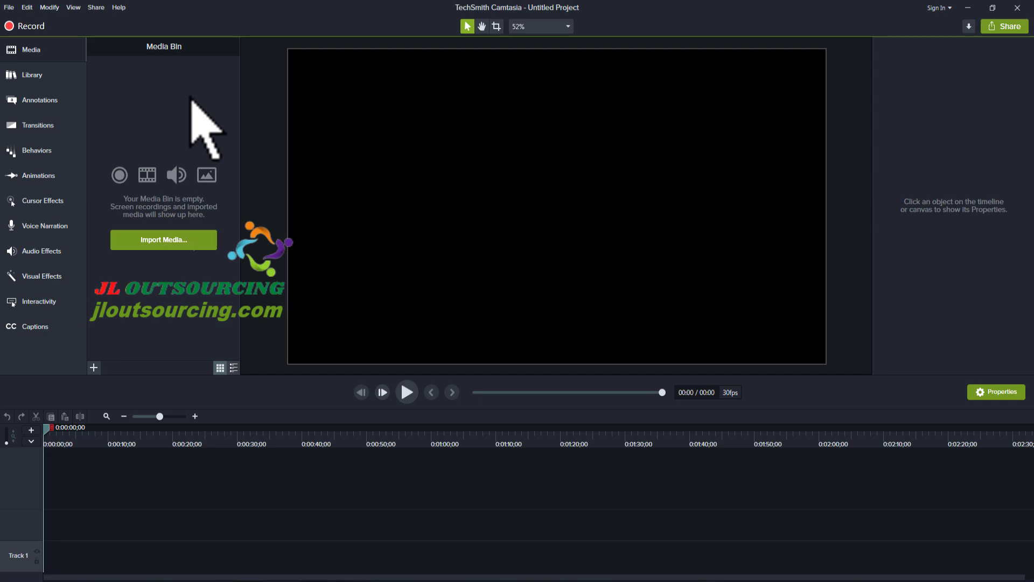
- Open the project settings and choose 1080p HD (1920x1080) as the canvas dimensions
{"action": "left_click", "coordinate": [9, 7]}
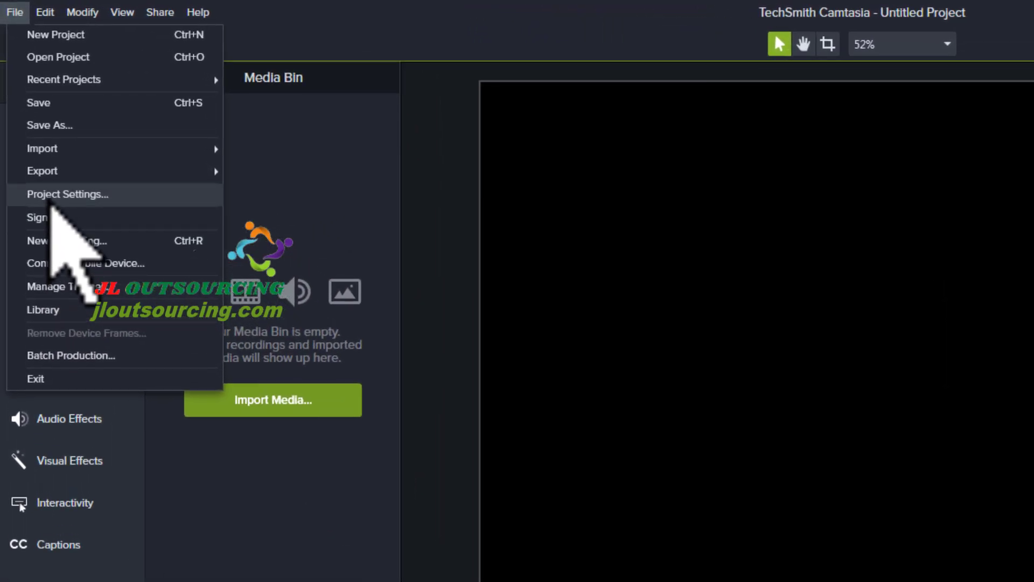
{"action": "left_click", "coordinate": [50, 195]}
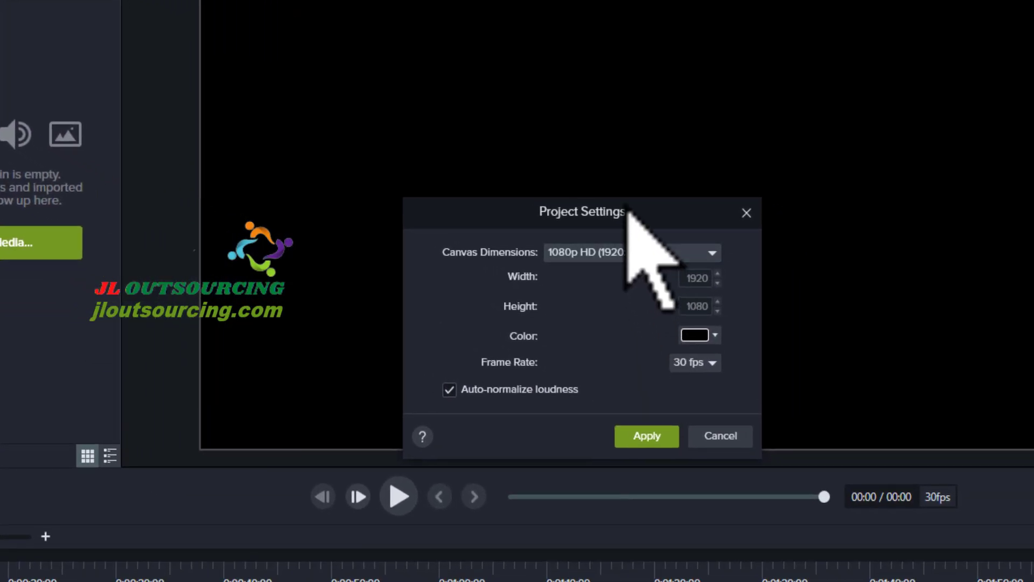
{"action": "left_click_drag", "start_coordinate": [626, 210], "coordinate": [618, 106]}
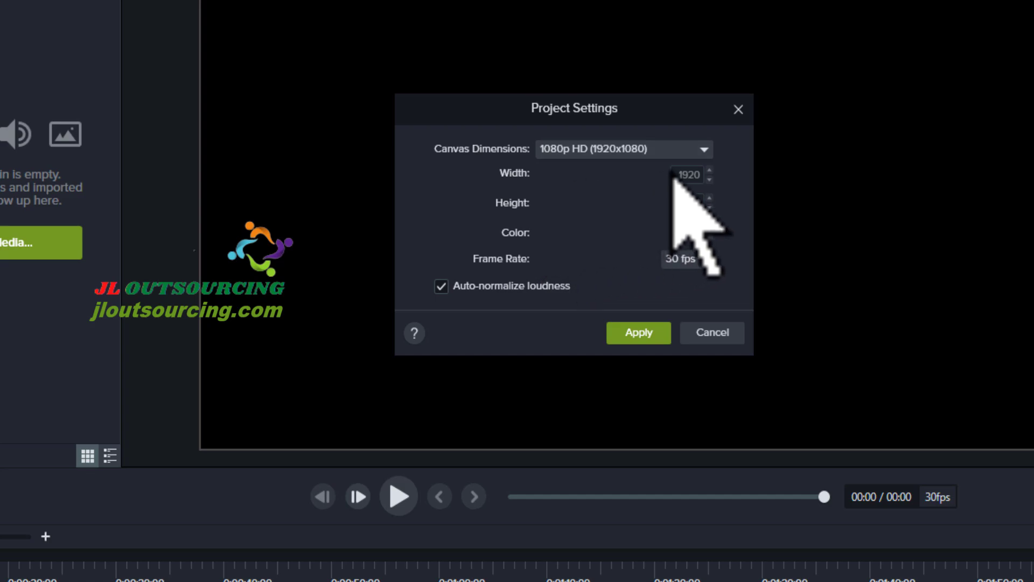
{"action": "left_click", "coordinate": [709, 153]}
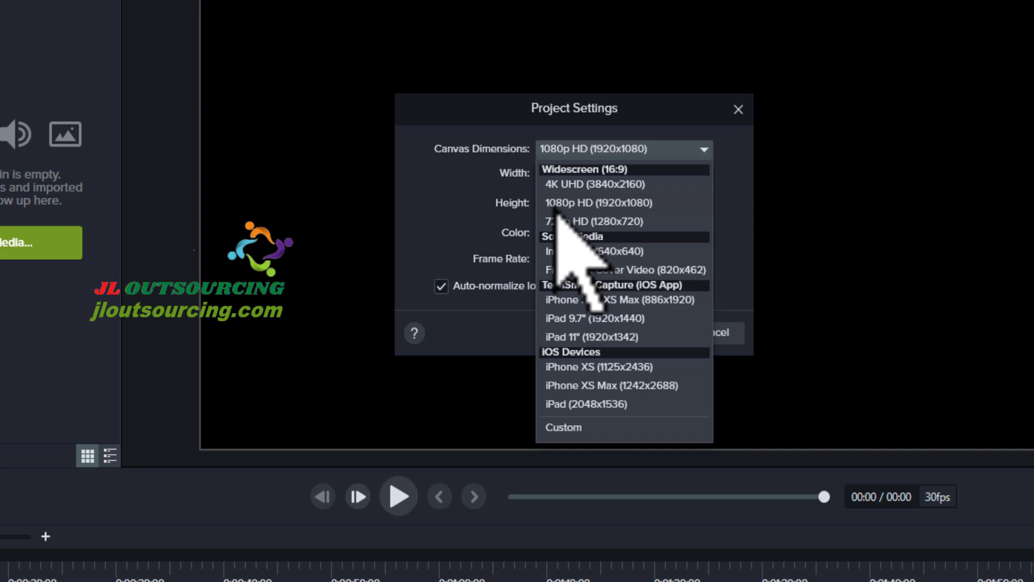
{"action": "left_click", "coordinate": [609, 208]}
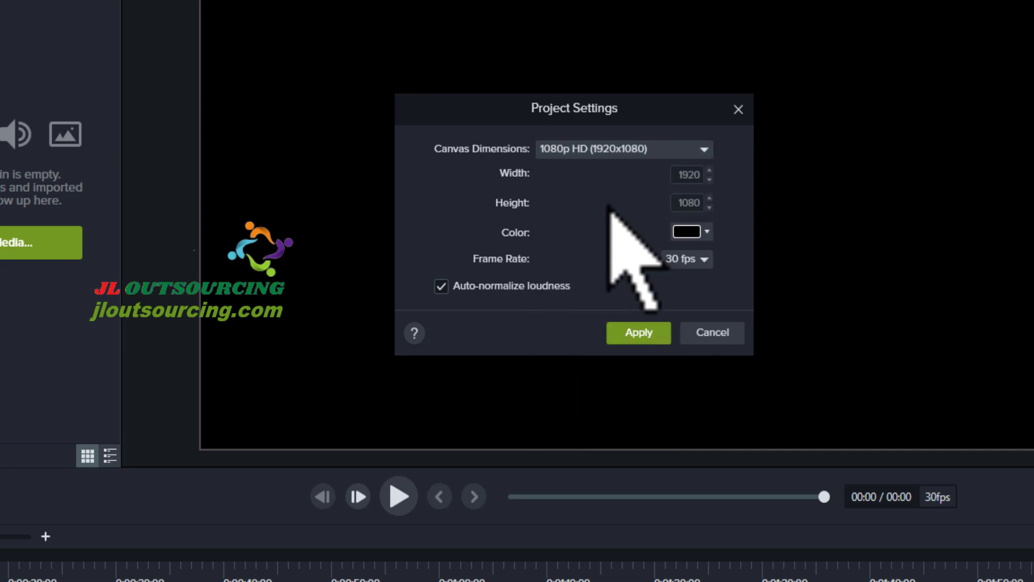
{"action": "left_click", "coordinate": [606, 153]}
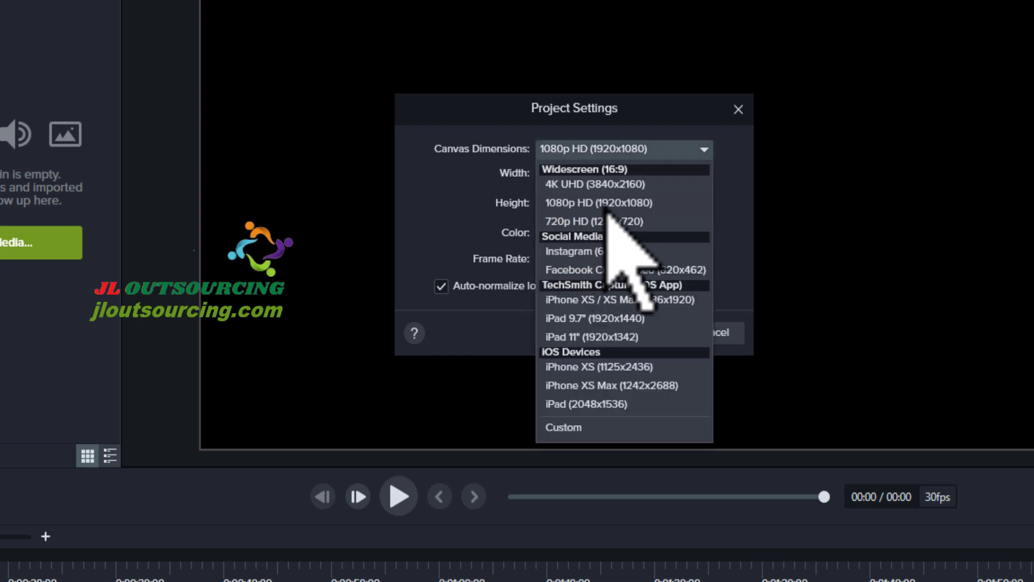
{"action": "left_click", "coordinate": [734, 211]}
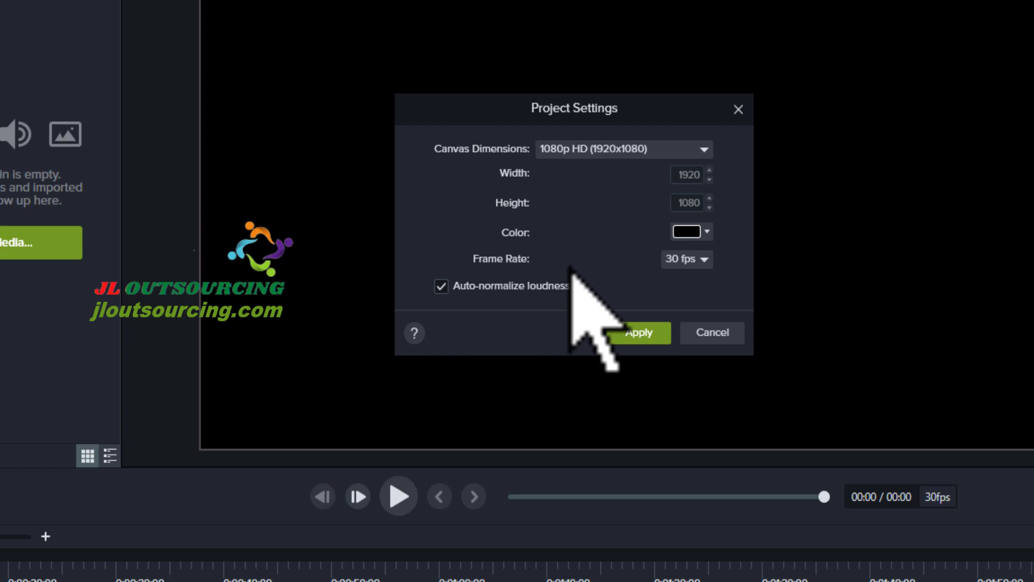
- Set the project frame rate to 60 fps and apply the project settings
{"action": "left_click", "coordinate": [709, 261]}
{"action": "left_click", "coordinate": [685, 301]}
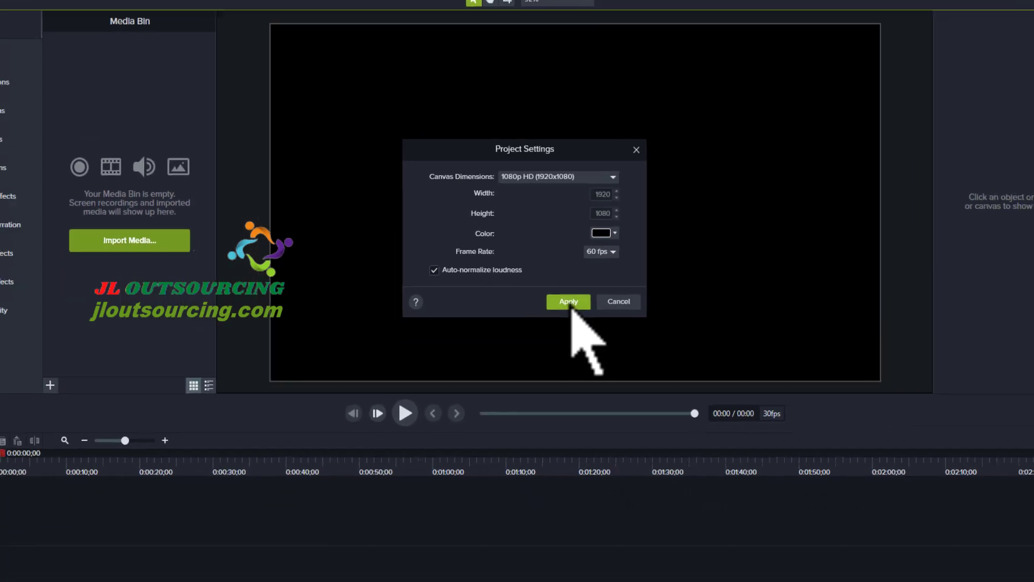
{"action": "left_click", "coordinate": [641, 334]}
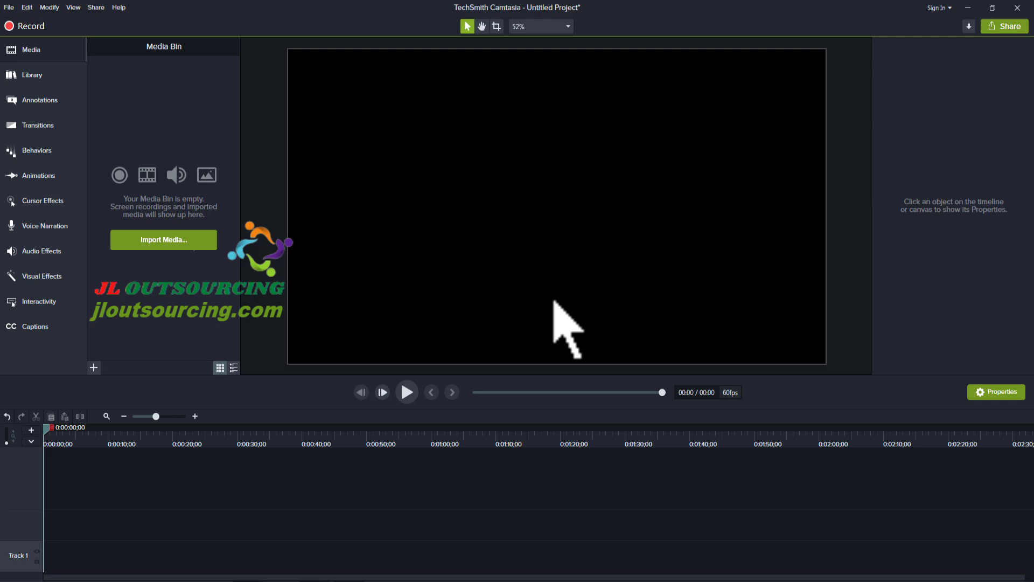
- Reopen the project settings from the canvas zoom options
{"action": "left_click", "coordinate": [568, 27]}
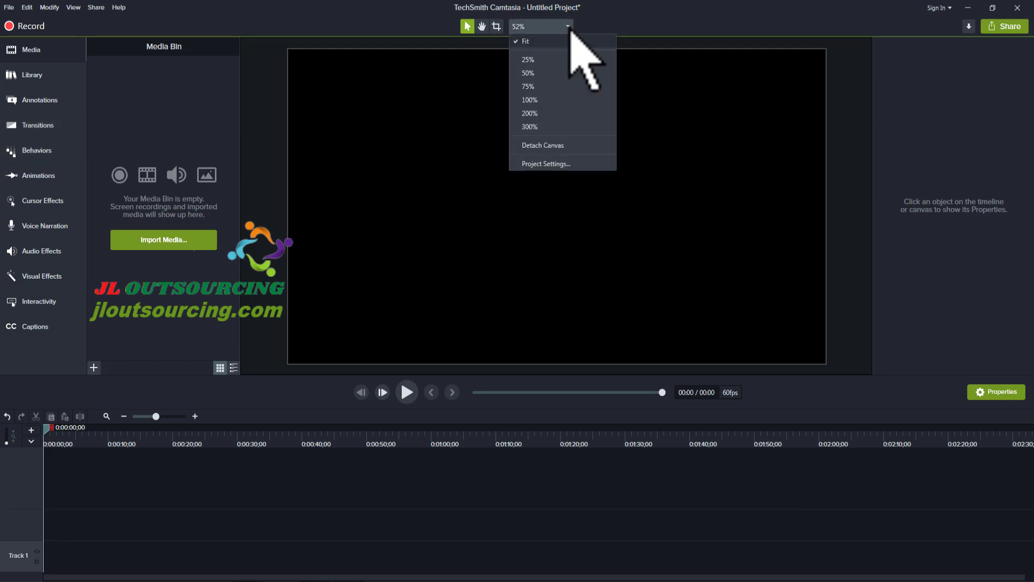
{"action": "left_click", "coordinate": [538, 164]}
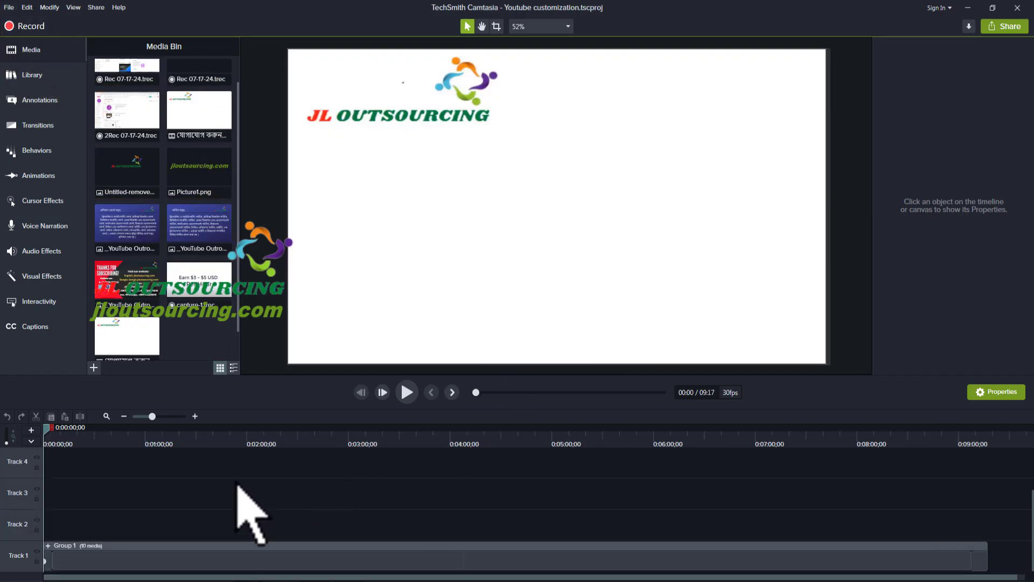
- Move the playhead to about 2:06 and start a new custom production in the MP4 - Smart Player (HTML5) format
{"action": "left_click_drag", "start_coordinate": [50, 431], "coordinate": [257, 428]}
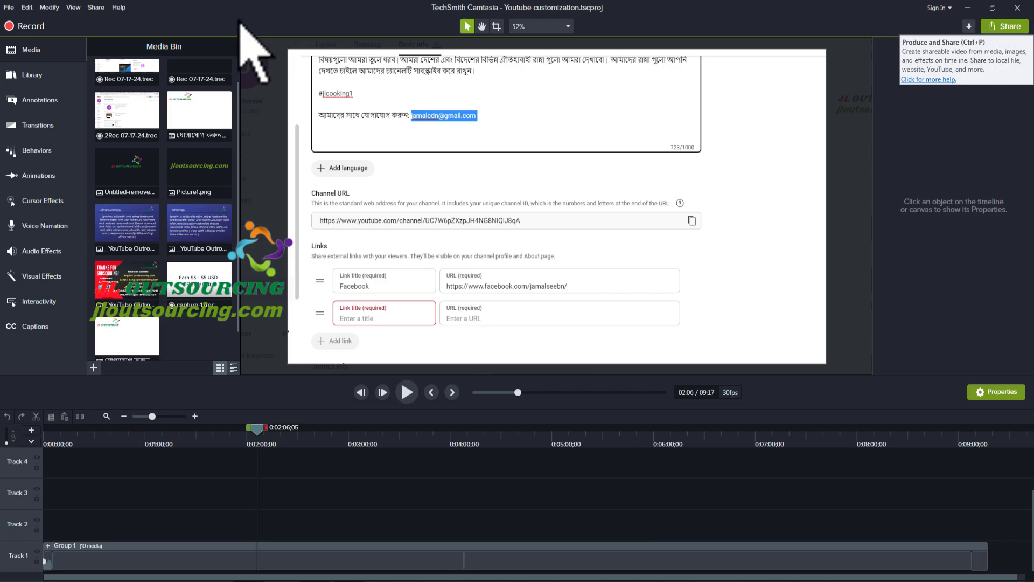
{"action": "left_click", "coordinate": [97, 8]}
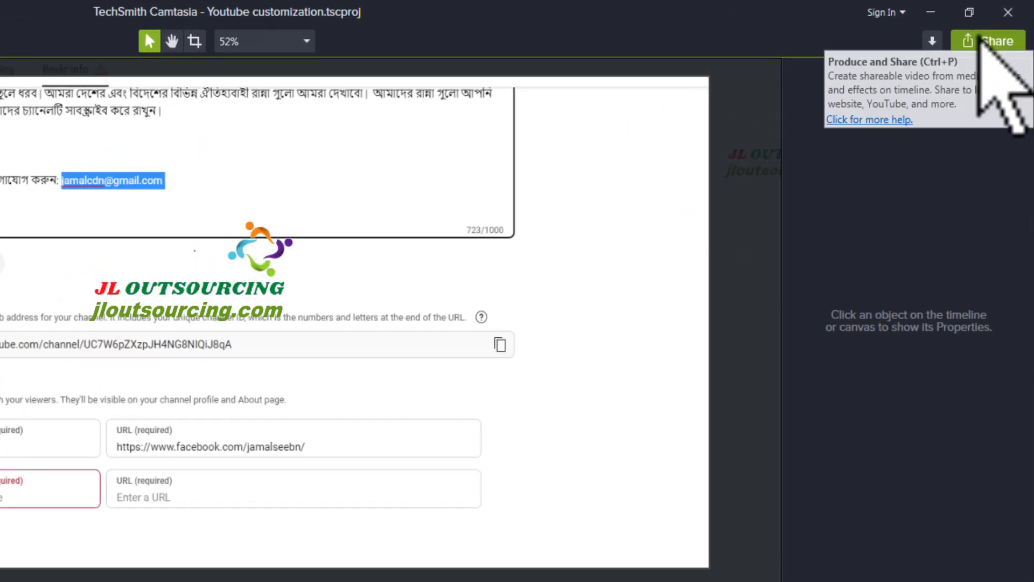
{"action": "left_click", "coordinate": [1005, 26]}
{"action": "mouse_move", "coordinate": [964, 294]}
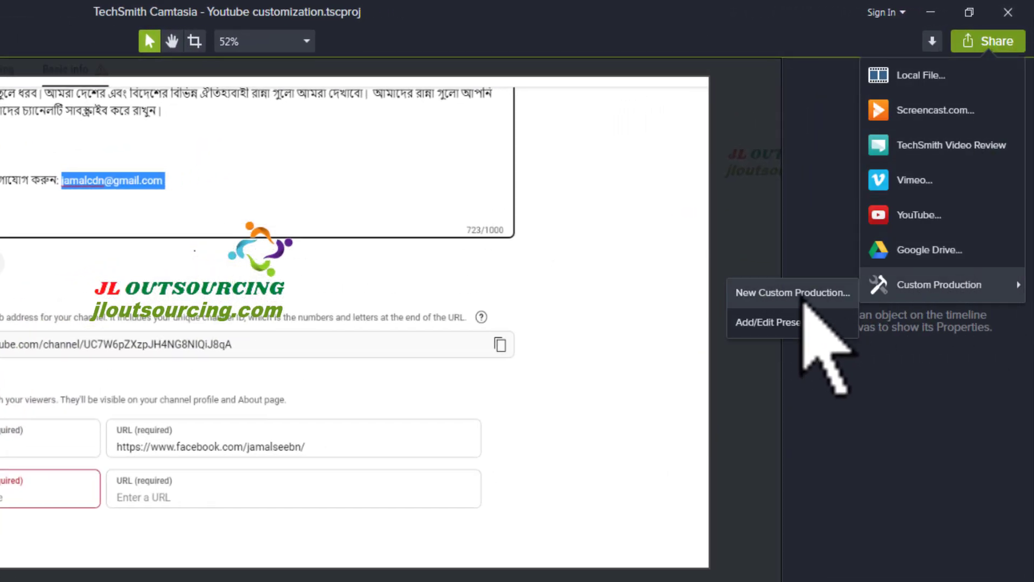
{"action": "left_click", "coordinate": [804, 293]}
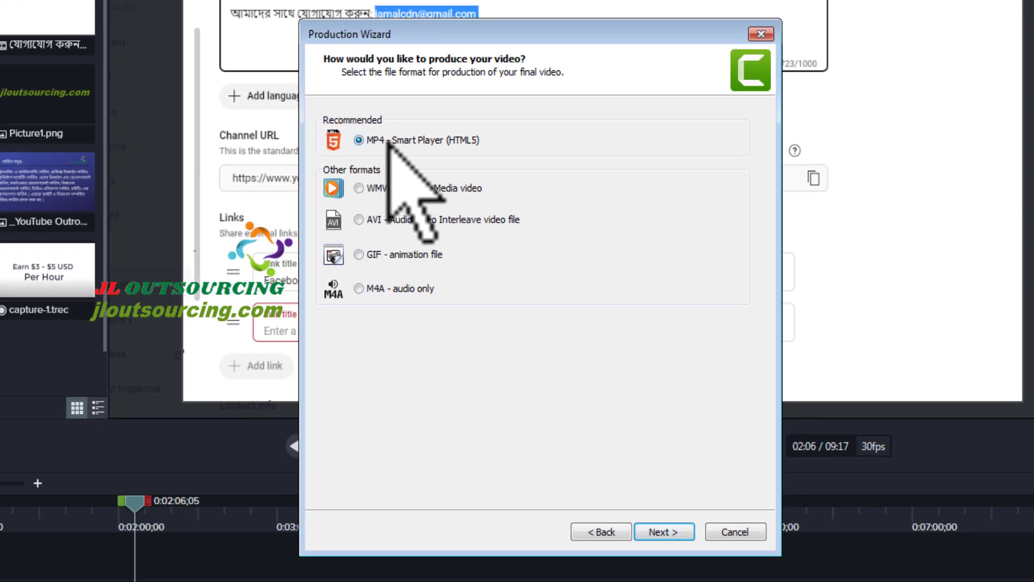
{"action": "left_click", "coordinate": [664, 531]}
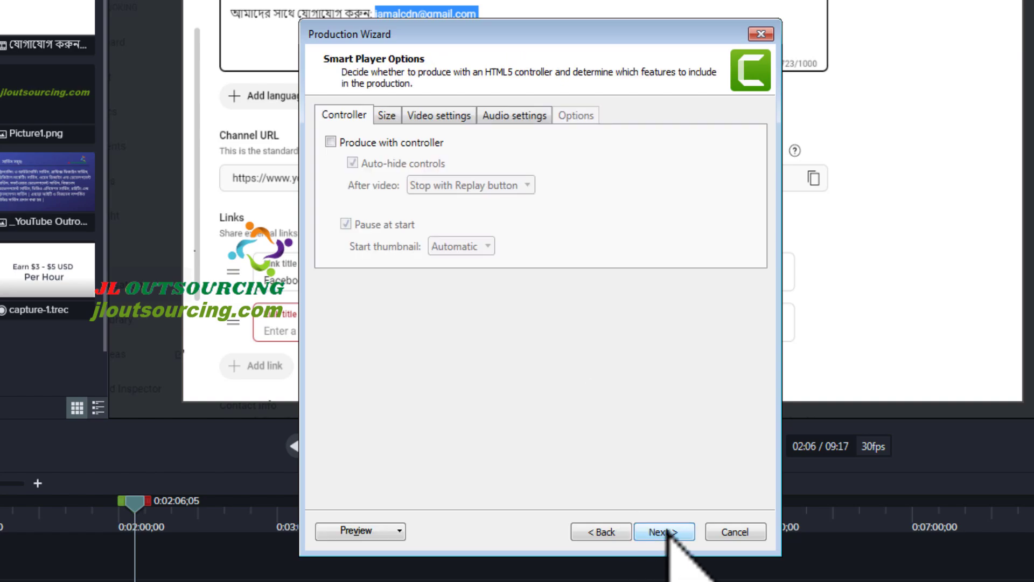
- Try the Produce with controller option, turn it back off, and check the video size settings
{"action": "left_click", "coordinate": [330, 142]}
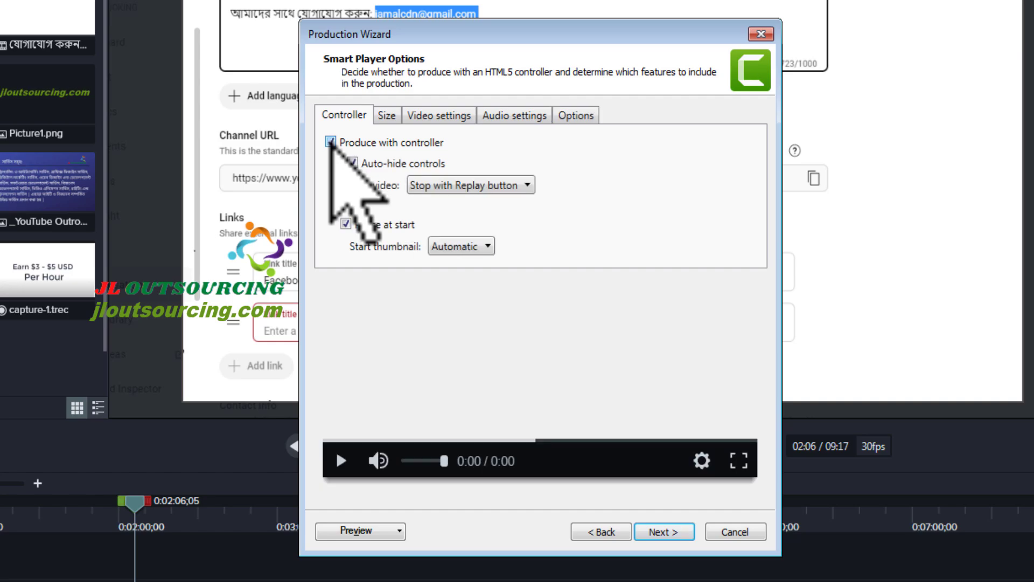
{"action": "left_click", "coordinate": [330, 142]}
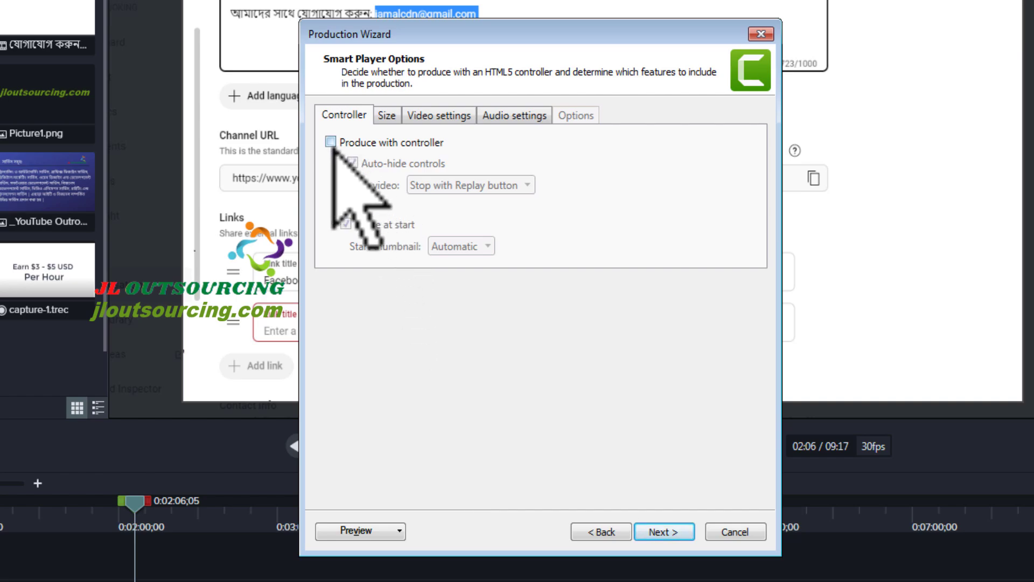
{"action": "left_click", "coordinate": [392, 114]}
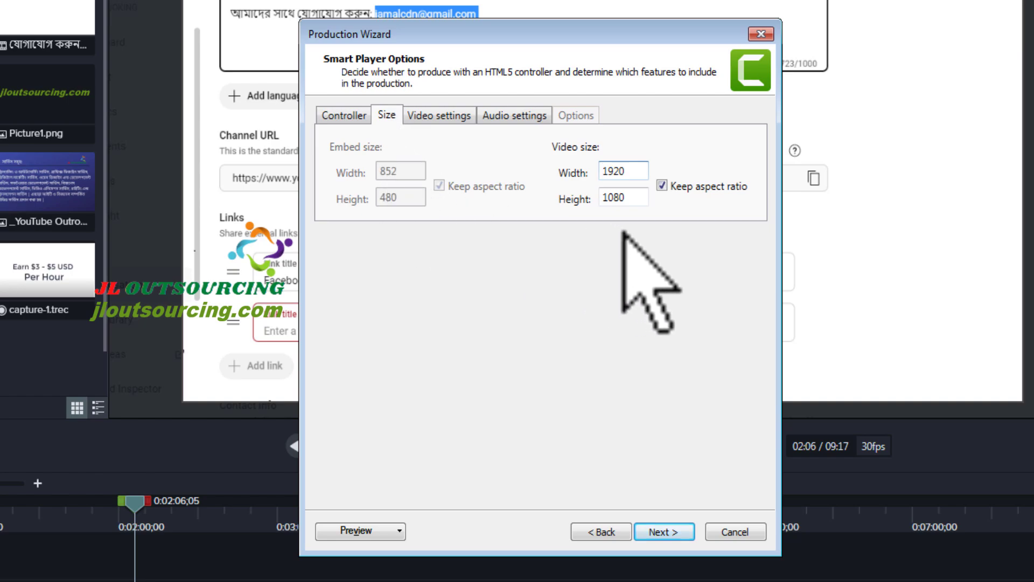
{"action": "left_click", "coordinate": [624, 170]}
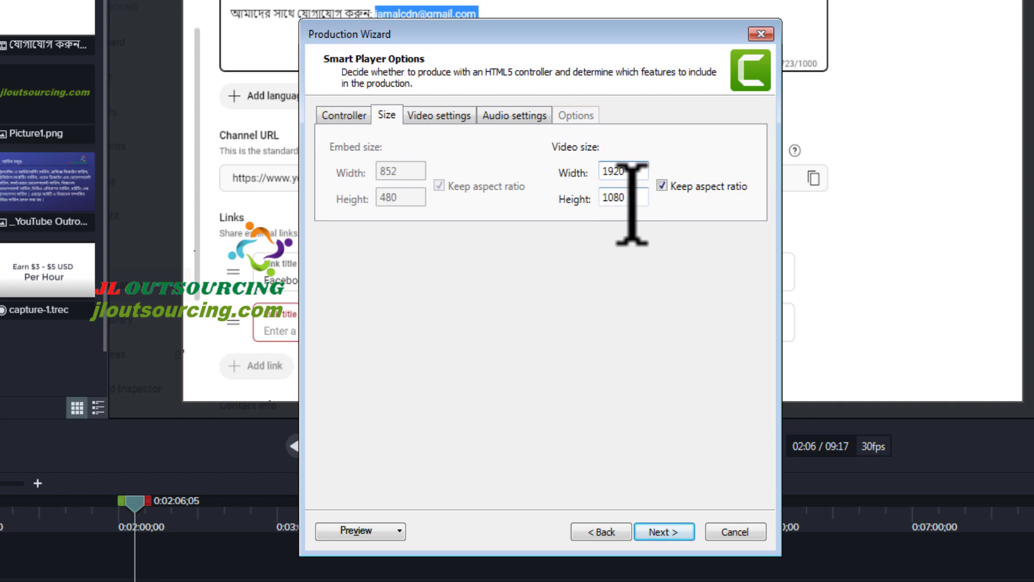
- Check the frame rate in the video settings and set the encoding quality to 74%
{"action": "left_click", "coordinate": [439, 115]}
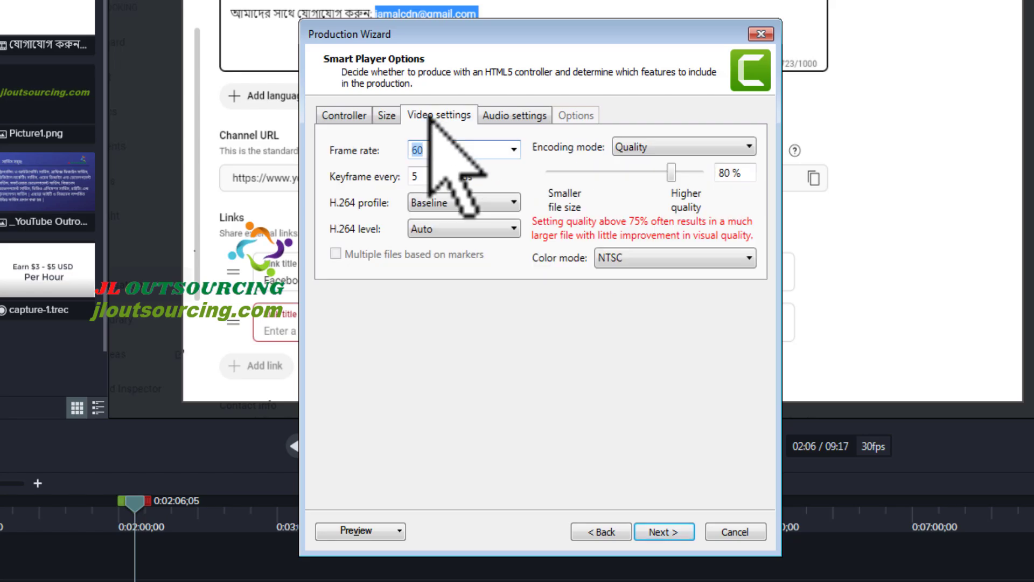
{"action": "double_click", "coordinate": [418, 151]}
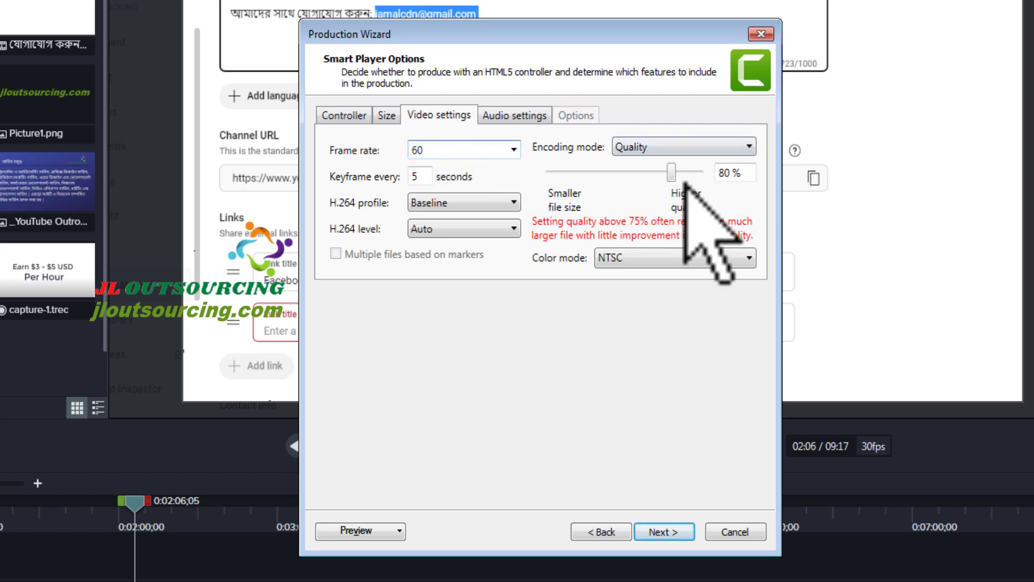
{"action": "left_click_drag", "start_coordinate": [668, 171], "coordinate": [705, 174]}
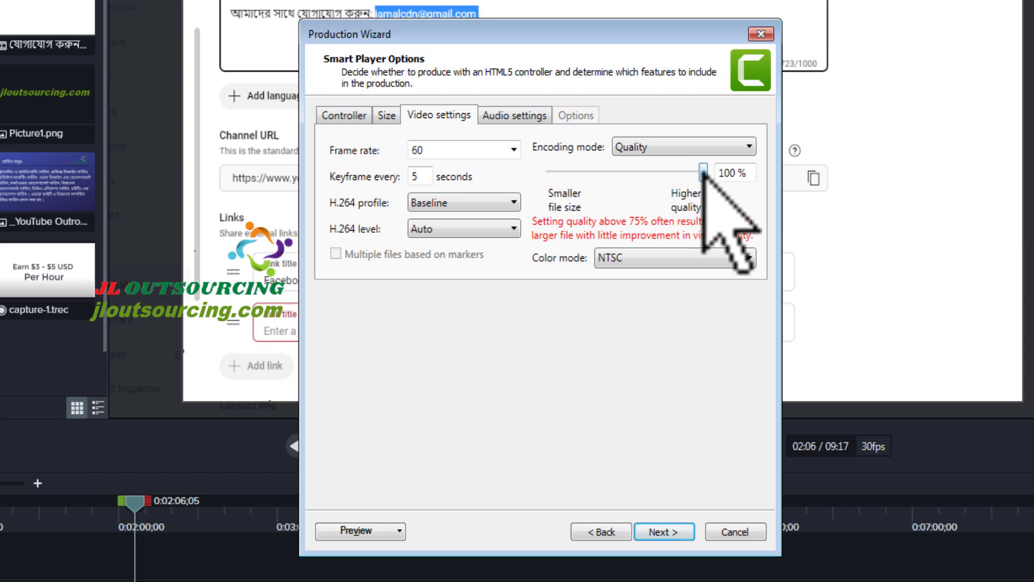
{"action": "left_click_drag", "start_coordinate": [703, 172], "coordinate": [662, 171]}
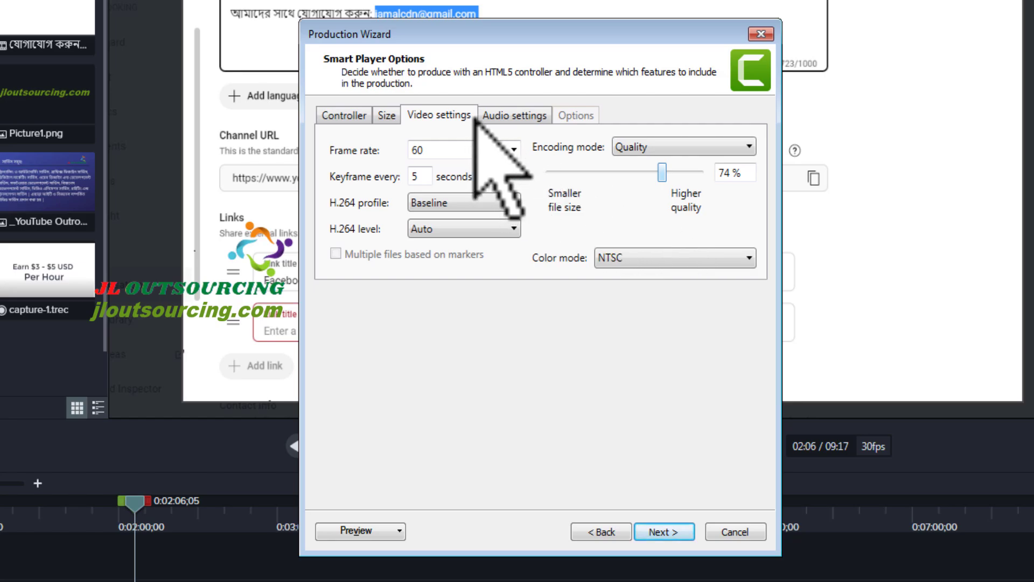
- Set the audio bit rate to 192 kbps and continue to the video options
{"action": "left_click", "coordinate": [501, 115]}
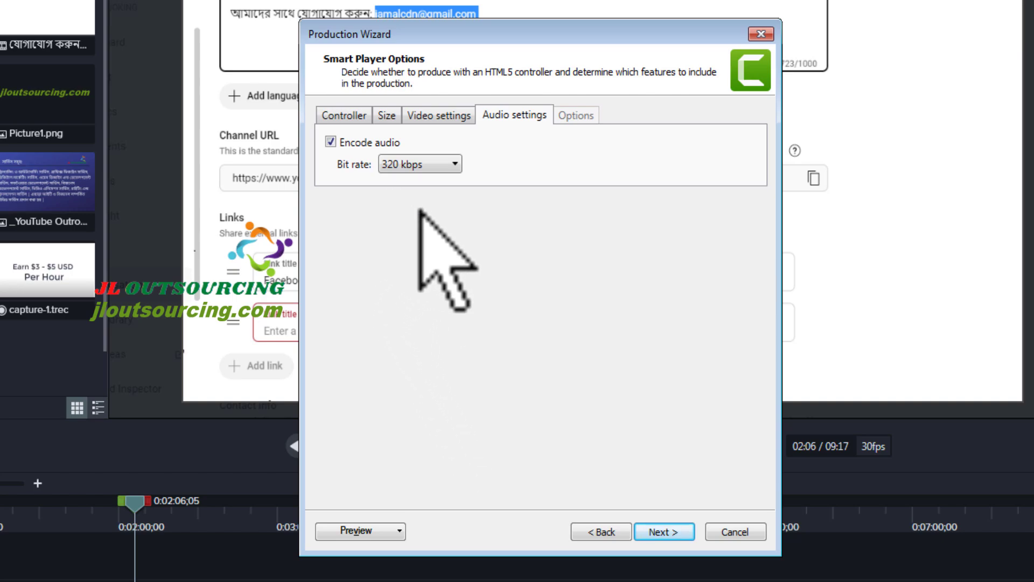
{"action": "left_click", "coordinate": [456, 164]}
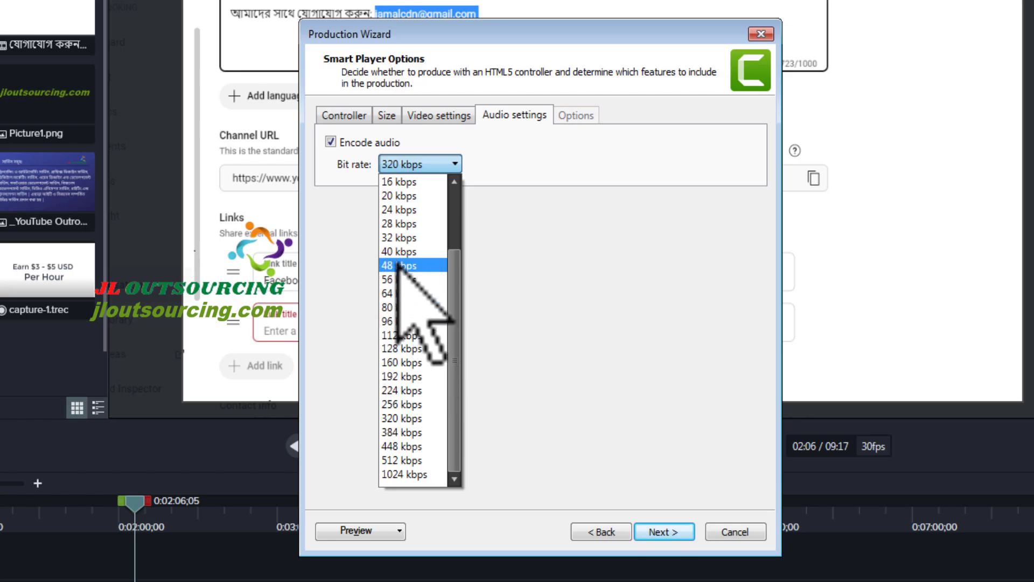
{"action": "left_click", "coordinate": [403, 377]}
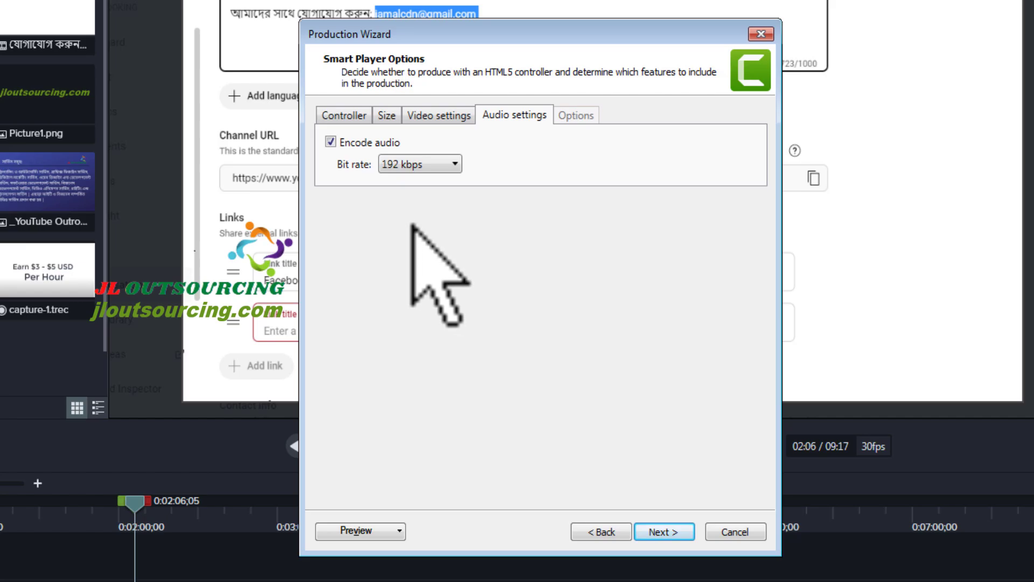
{"action": "left_click", "coordinate": [658, 533]}
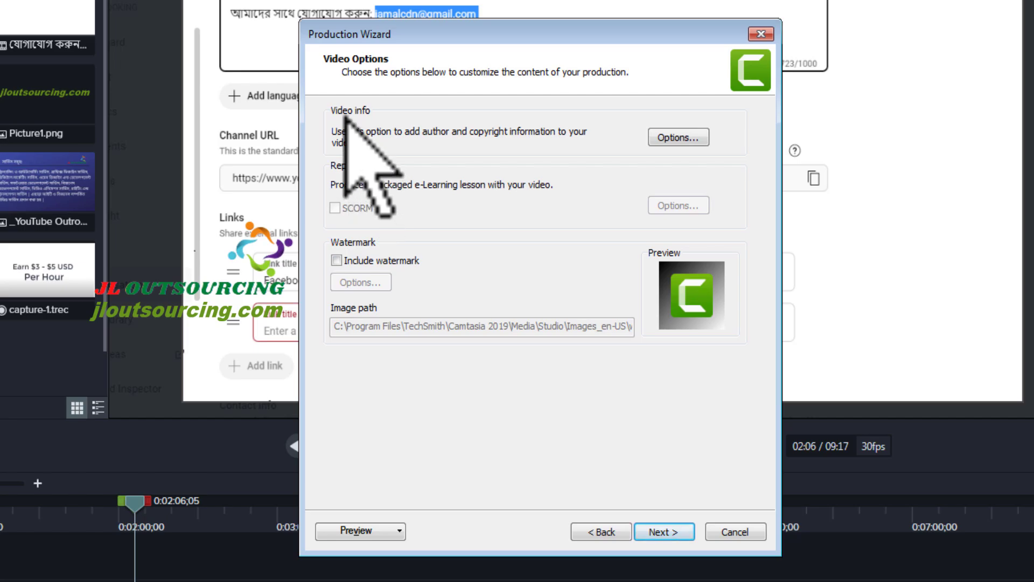
- Review the production's video information, including title, subject, category and keywords, and accept it
{"action": "left_click", "coordinate": [679, 138]}
{"action": "left_click", "coordinate": [519, 89]}
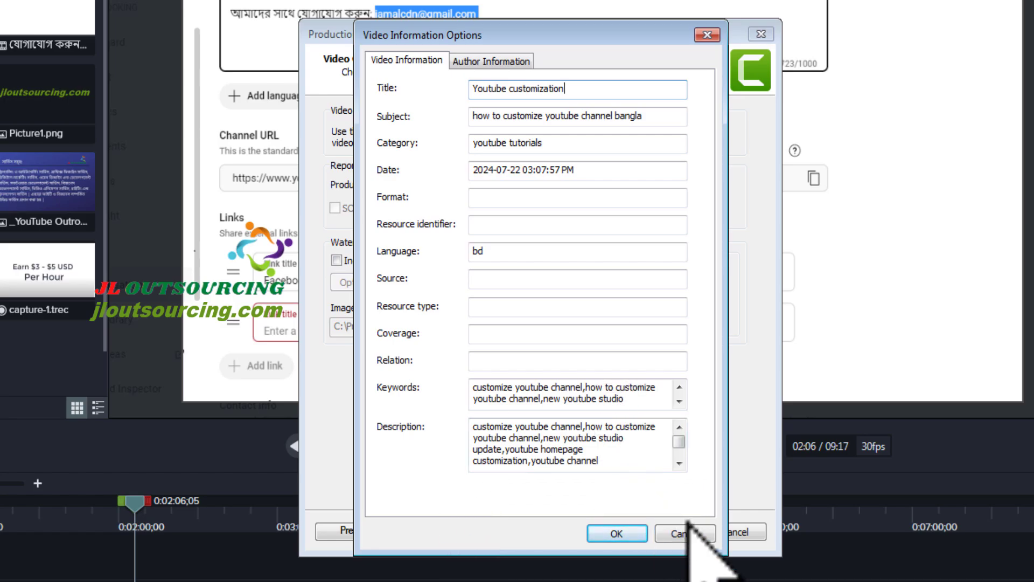
{"action": "left_click", "coordinate": [617, 531]}
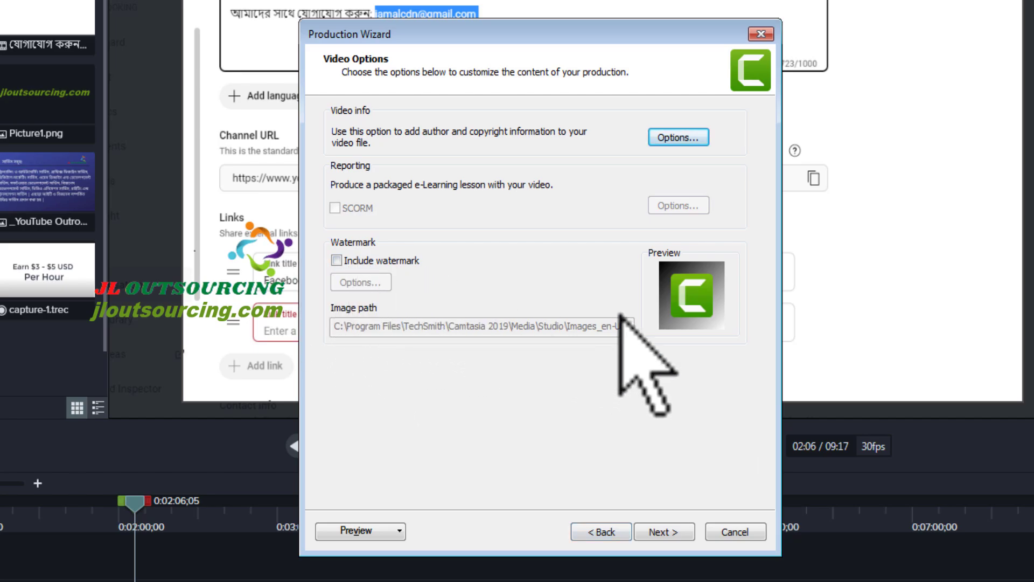
- Include a watermark in the production and use facebook logo.png from the desktop as its image
{"action": "left_click", "coordinate": [336, 261]}
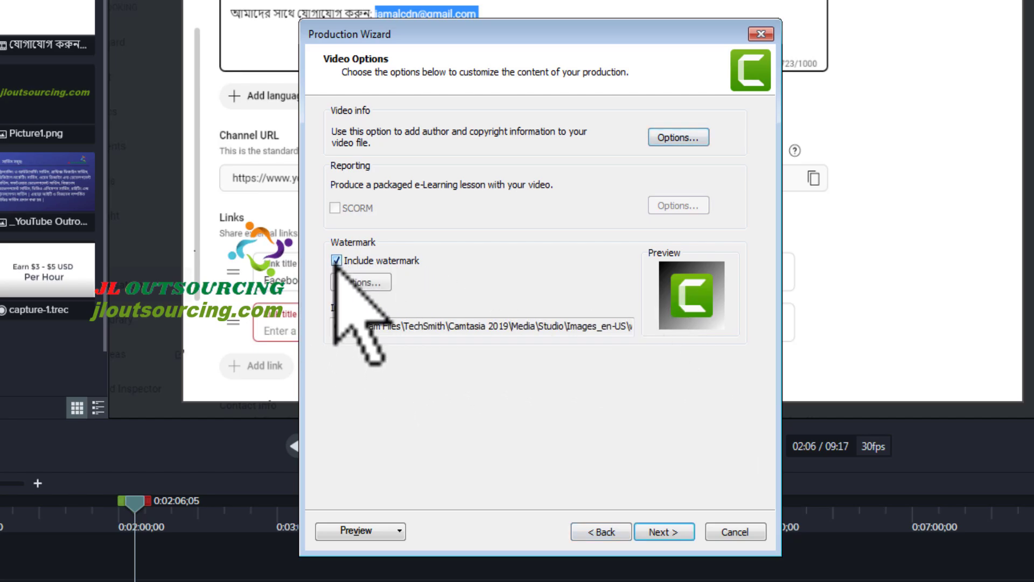
{"action": "left_click", "coordinate": [384, 279]}
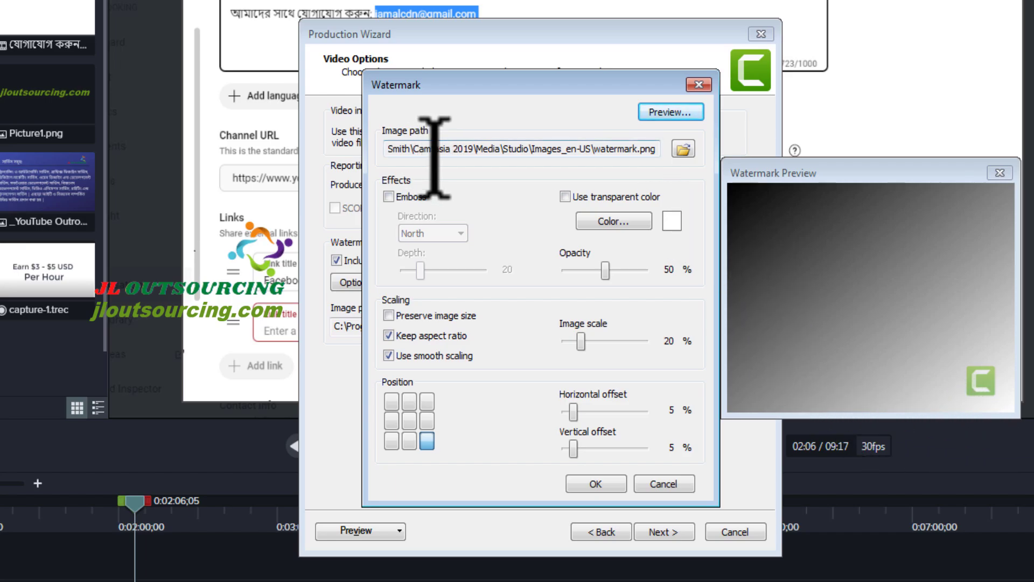
{"action": "left_click", "coordinate": [683, 150]}
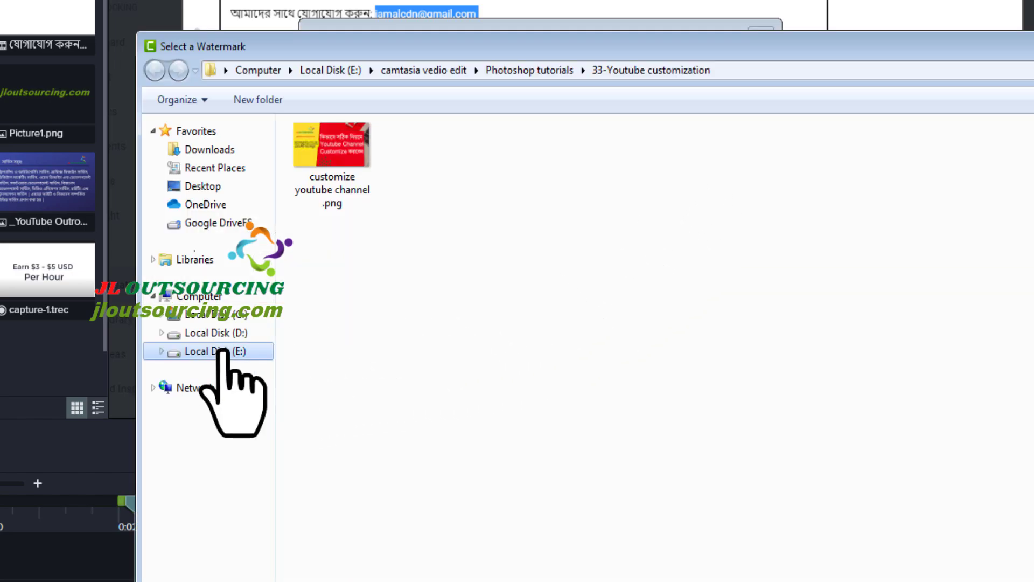
{"action": "key", "text": "Escape"}
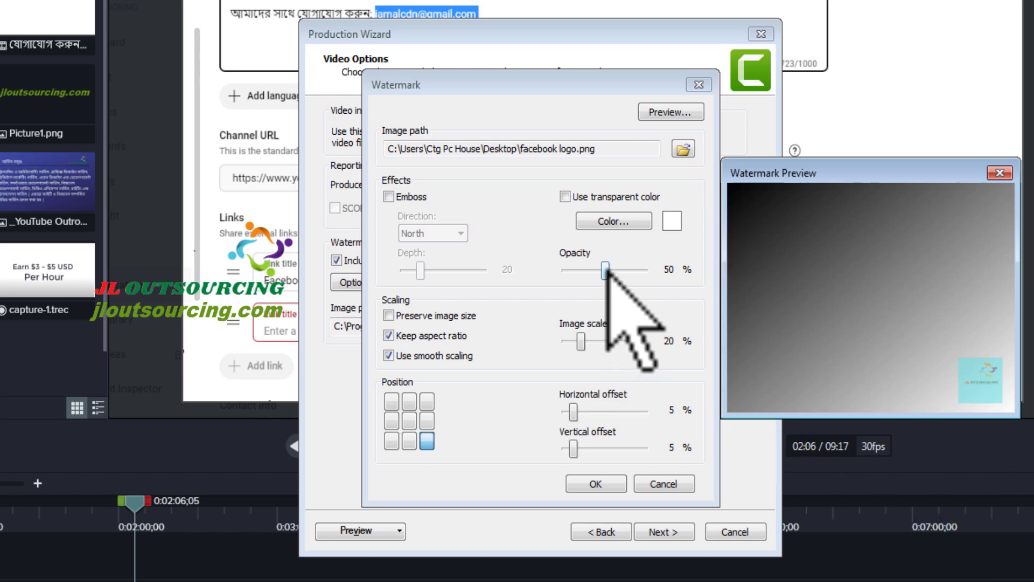
- Set the watermark's opacity to 68% and its image scale to 13%
{"action": "mouse_move", "coordinate": [605, 269]}
{"action": "left_mouse_down"}
{"action": "mouse_move", "coordinate": [648, 272]}
{"action": "mouse_move", "coordinate": [619, 275]}
{"action": "left_mouse_up"}
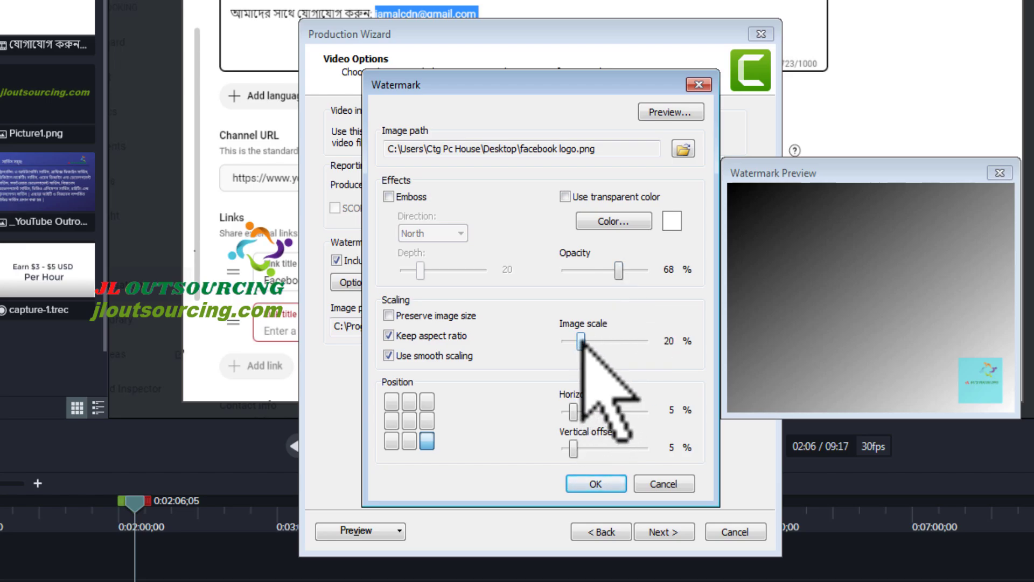
{"action": "left_click_drag", "start_coordinate": [580, 340], "coordinate": [575, 341]}
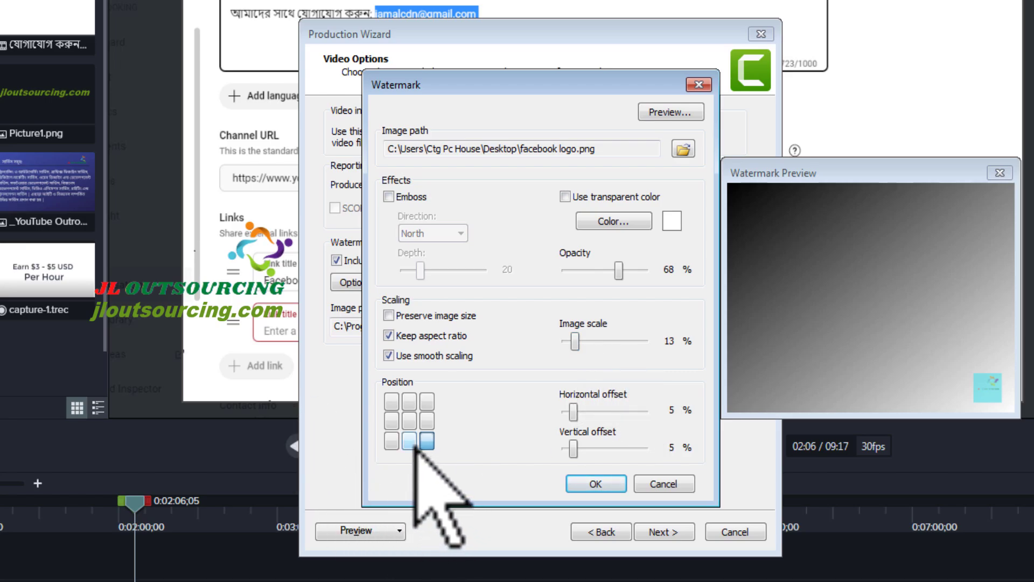
- Try the watermark in the lower-left, middle-left, top-centre and top-right positions, return it to the lower-right corner, and accept the watermark settings
{"action": "left_click", "coordinate": [391, 440]}
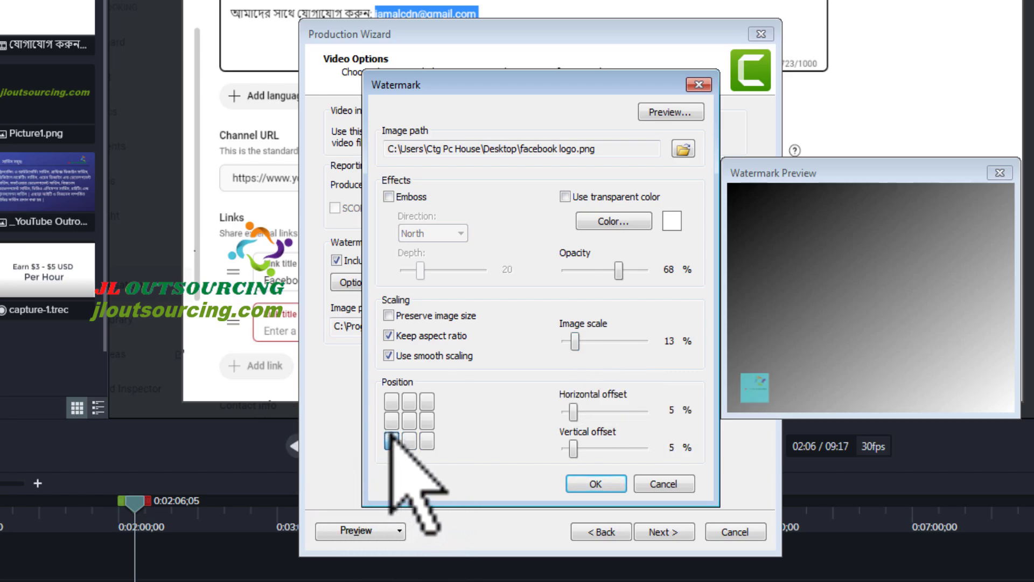
{"action": "left_click", "coordinate": [391, 421]}
{"action": "left_click", "coordinate": [410, 402]}
{"action": "left_click", "coordinate": [426, 401]}
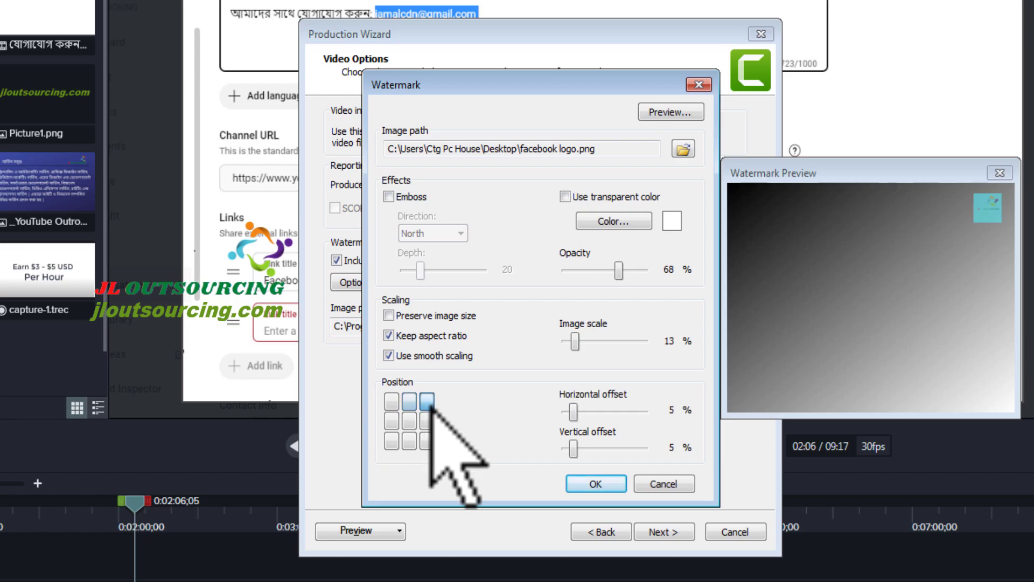
{"action": "left_click", "coordinate": [427, 439]}
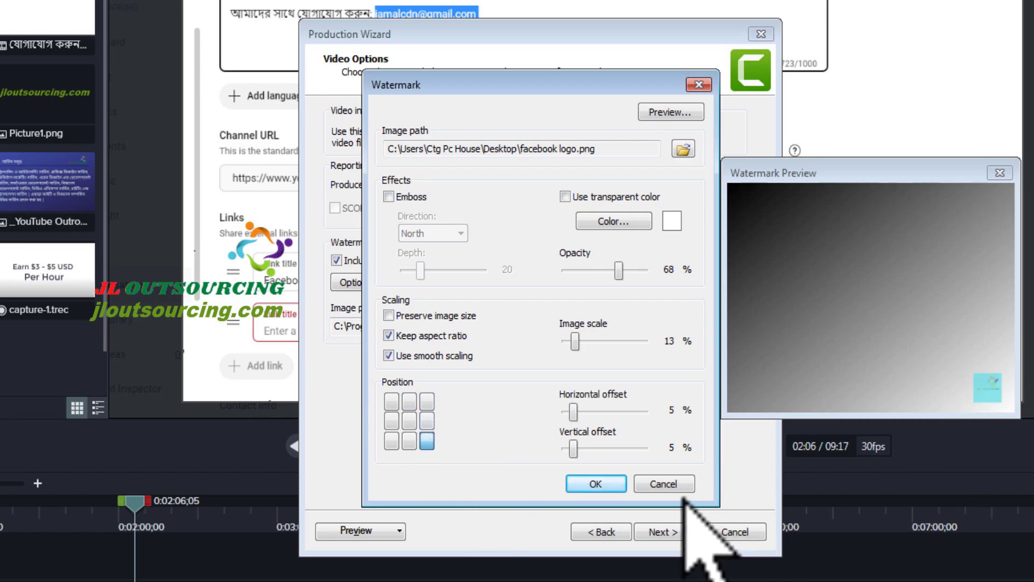
{"action": "left_click", "coordinate": [595, 484]}
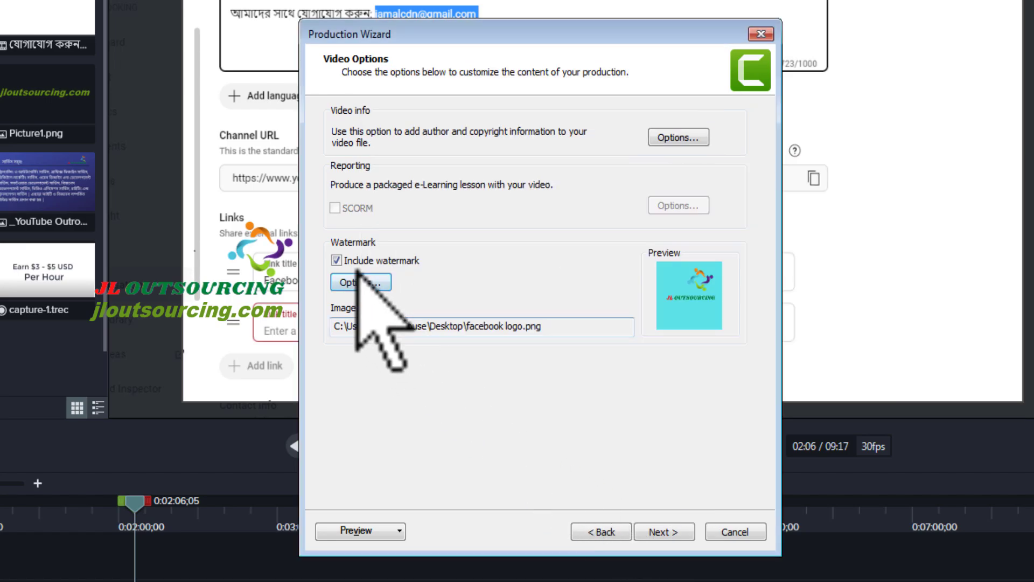
- Exclude the watermark from the production and continue to the output file settings
{"action": "left_click", "coordinate": [337, 260]}
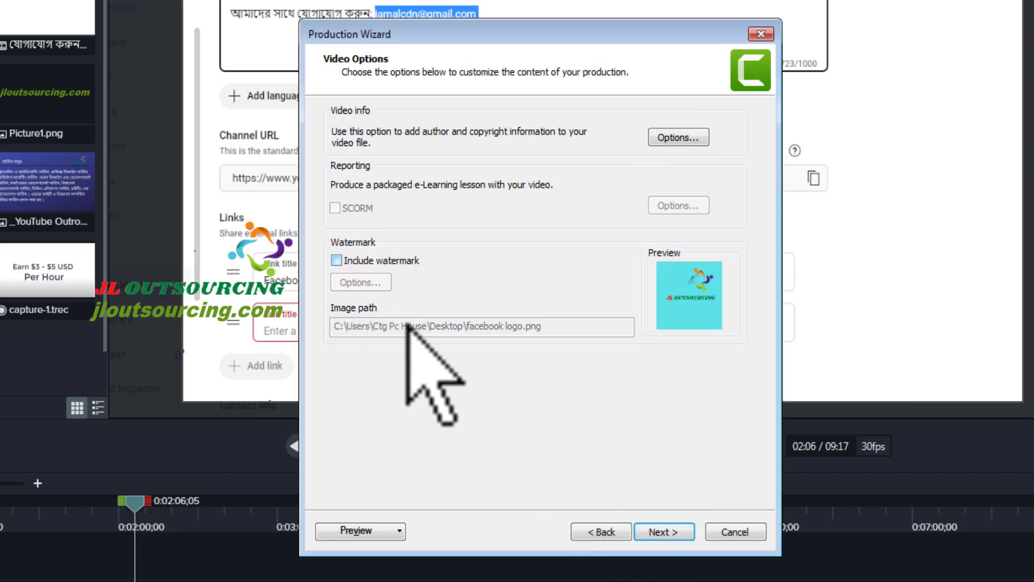
{"action": "left_click", "coordinate": [658, 530]}
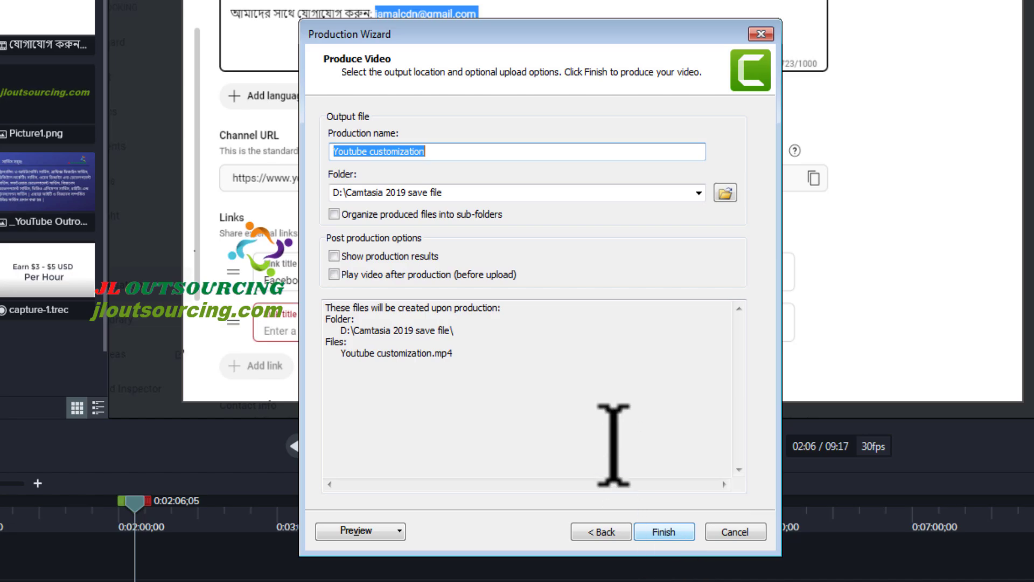